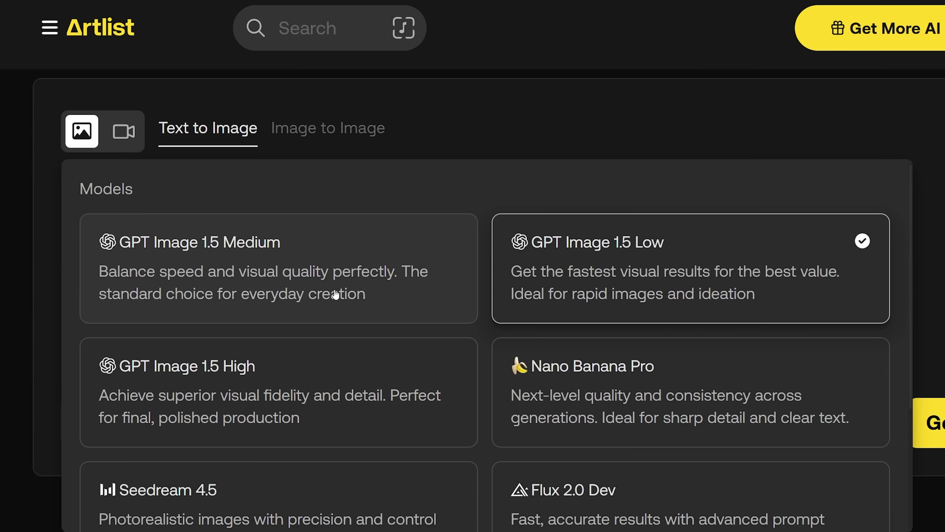
# Keep GPT Image 1.5 Low with 3 images, then open the gold Charlie Brown Christmas title image.
pyautogui.click(554, 308)
pyautogui.click(563, 419)
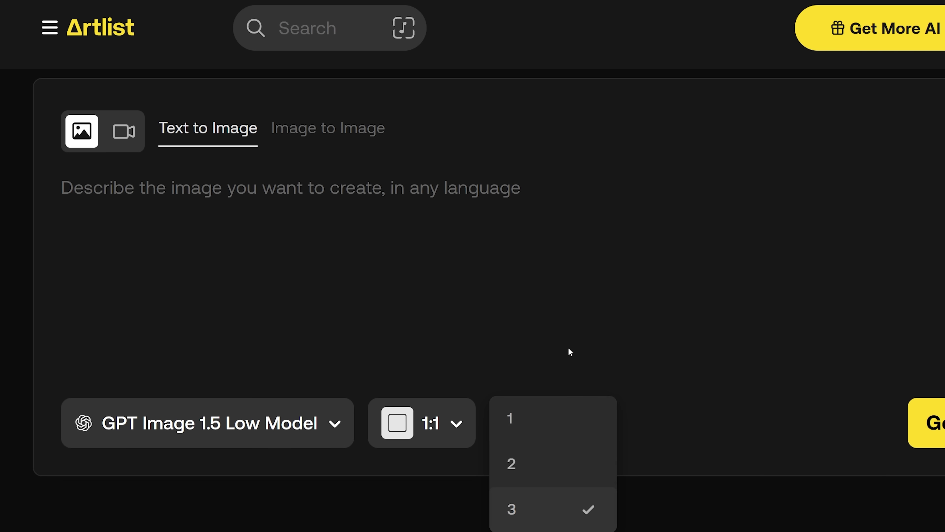
pyautogui.click(564, 498)
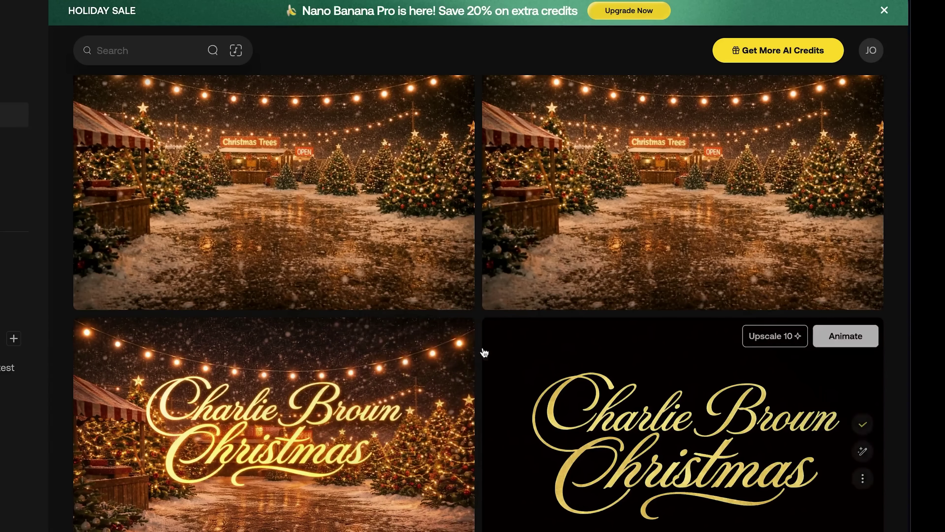
pyautogui.click(459, 361)
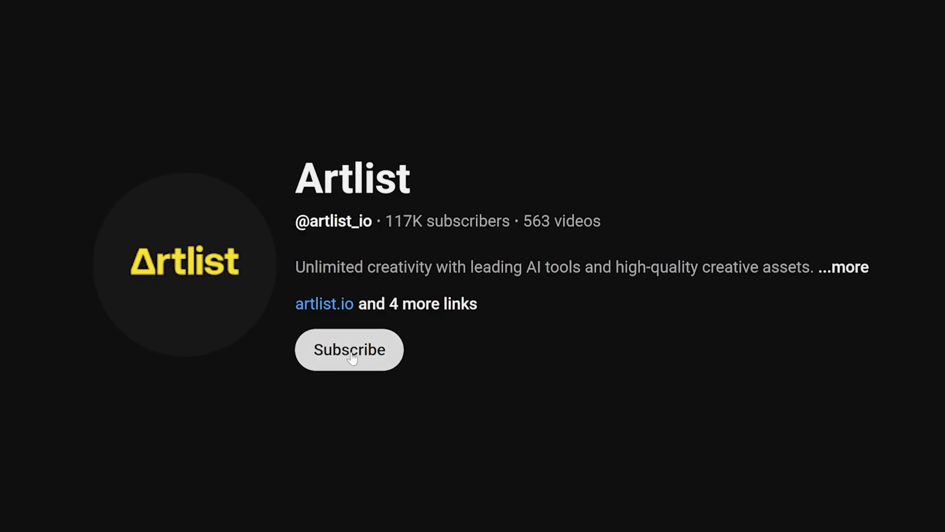
pyautogui.click(353, 358)
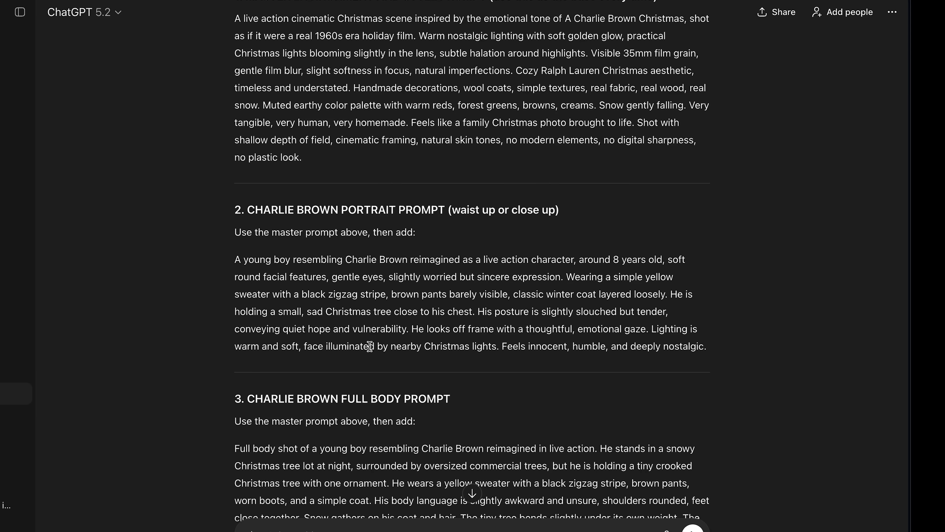
pyautogui.scroll(-15, 370, 346)
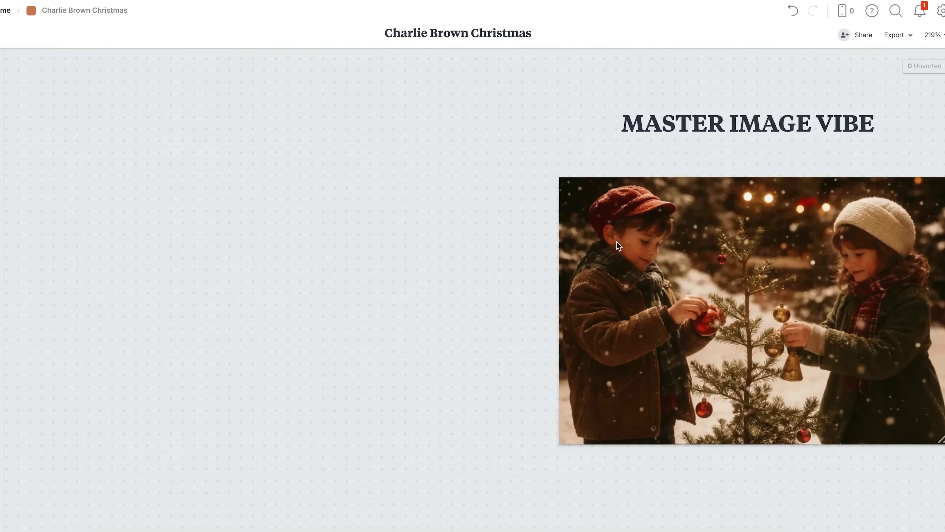
pyautogui.hscroll(10, 617, 242)
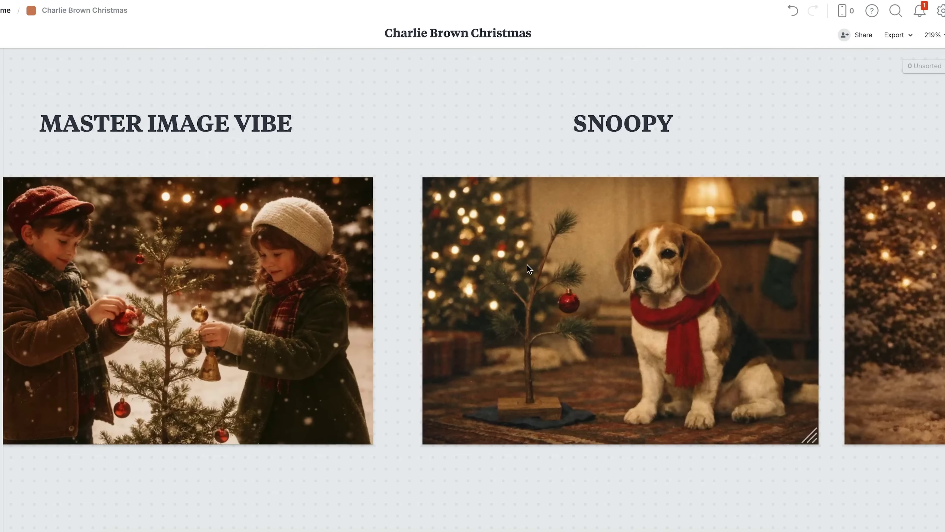
pyautogui.hscroll(15, 528, 264)
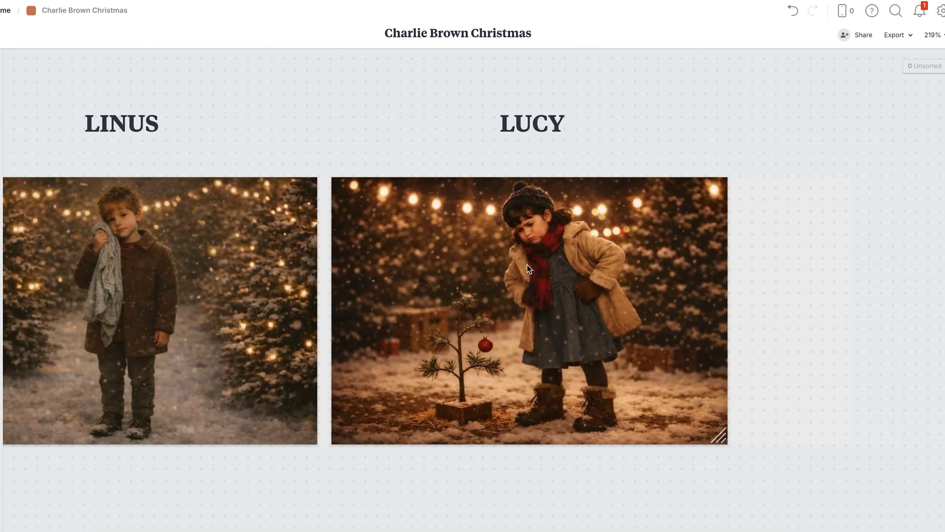
pyautogui.scroll(-10, 540, 276)
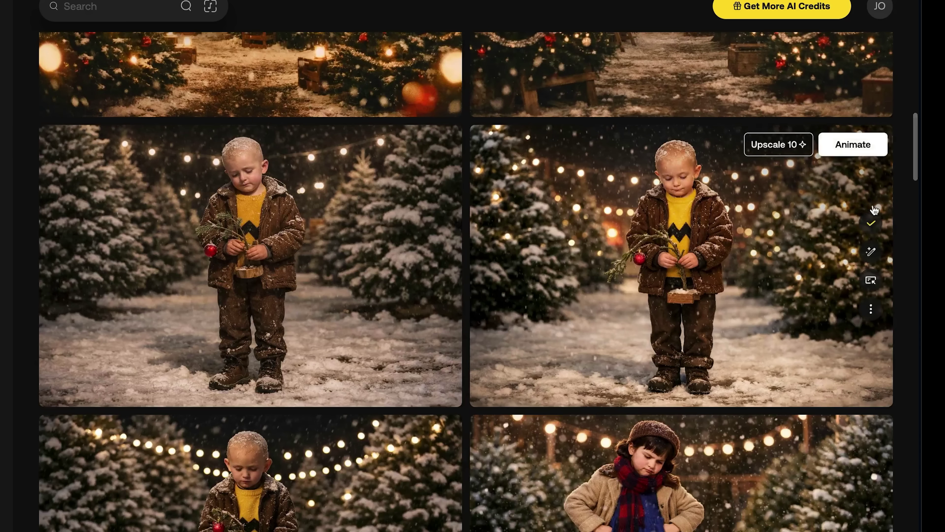
# Use the Charlie Brown shot for image-to-image and replace its prompt with the master Christmas description.
pyautogui.click(871, 250)
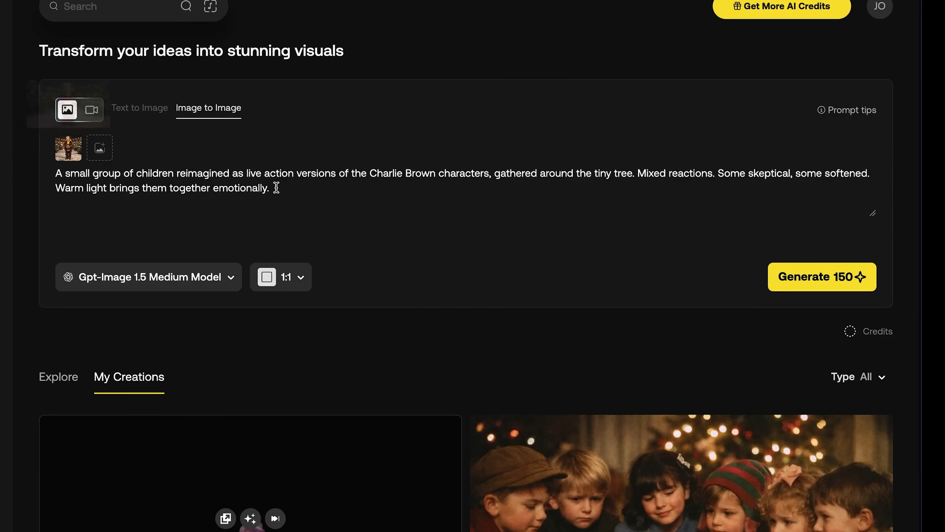
pyautogui.tripleClick(304, 187)
pyautogui.write('A live action cinematic Christmas scene inspired by the emotional tone of A Charlie Brown Christmas, shot as if it were a real 1960s era holiday film. Warm nostalgic lighting with soft golden glow, practical Christmas lights blooming slightly in the lens, subtle halation around highlights. Visible 35mm film grain, gentle film blur, slight softness in focus, natural imperfections. Cozy Ralph Lauren Christmas aesthetic, timeless and understated. Handmade decorations, wool coats, simple textures, real fabric, real wood, real snow. Muted earthy color palette with warm reds, forest greens, browns, creams. Snow gently falling. Very tangible, very human, very homemade. Feels like a family Christmas photo brought to life. Shot with shallow depth of field, cinematic framing, natural skin tones, no modern elements, no digital sharpness, no plastic look.')
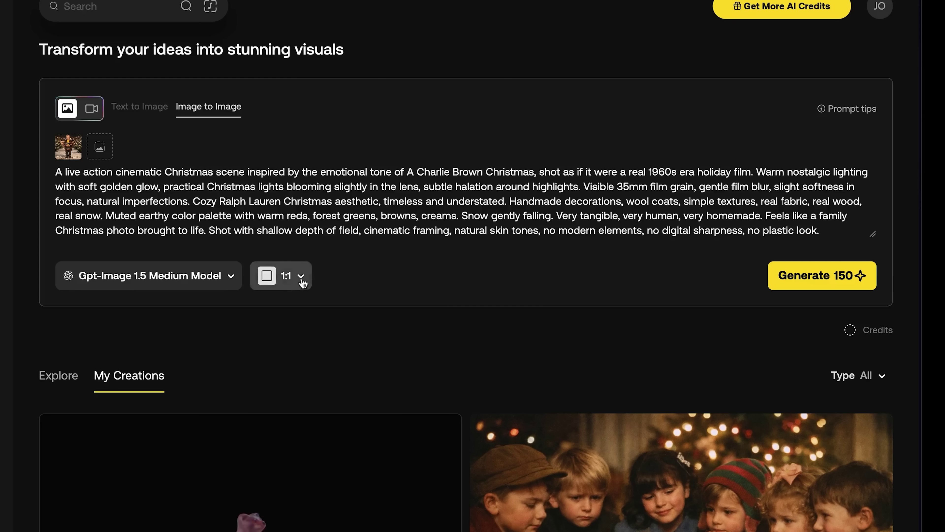
# Leave the aspect ratio at 1:1 and move the CHARLIE image card into the Milanote row.
pyautogui.click(302, 278)
pyautogui.click(316, 394)
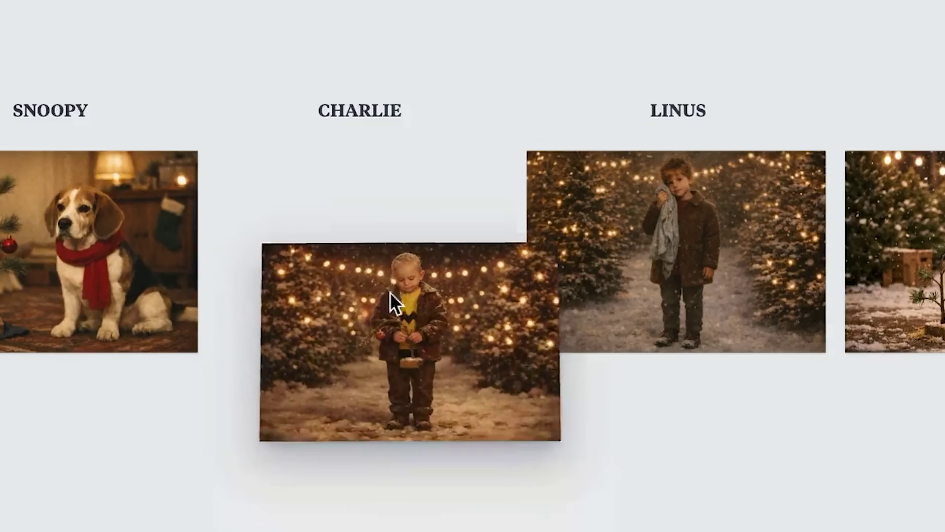
pyautogui.moveTo(389, 292); pyautogui.dragTo(343, 211)
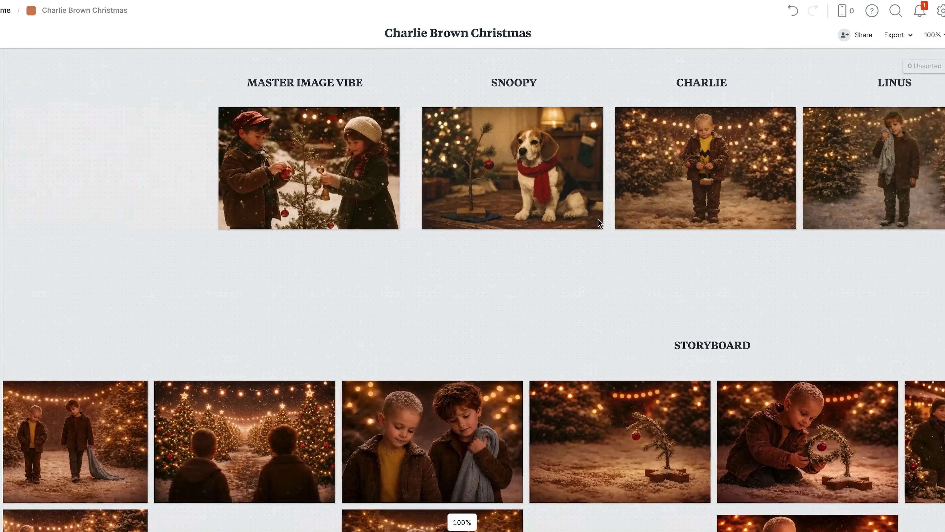
pyautogui.hscroll(-3, 598, 219)
pyautogui.scroll(2, 598, 219)
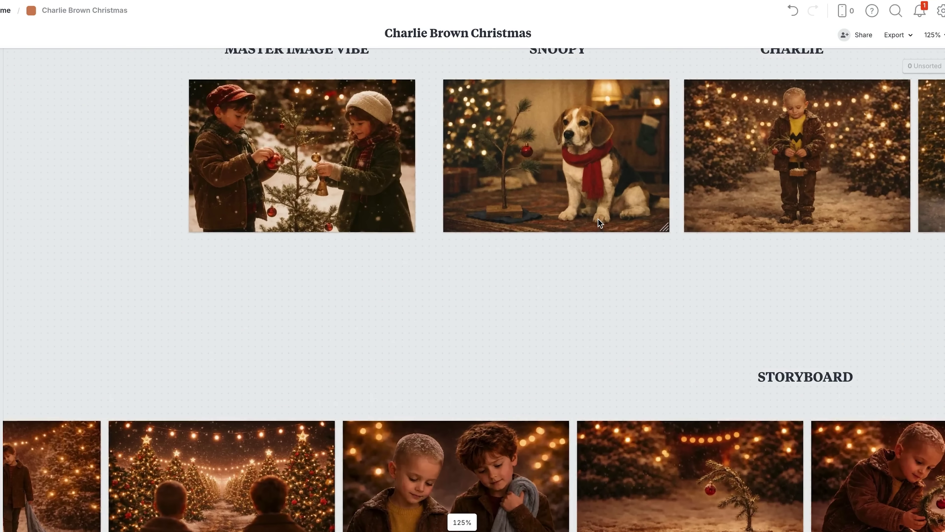
pyautogui.scroll(2, 598, 219)
pyautogui.hscroll(10, 598, 218)
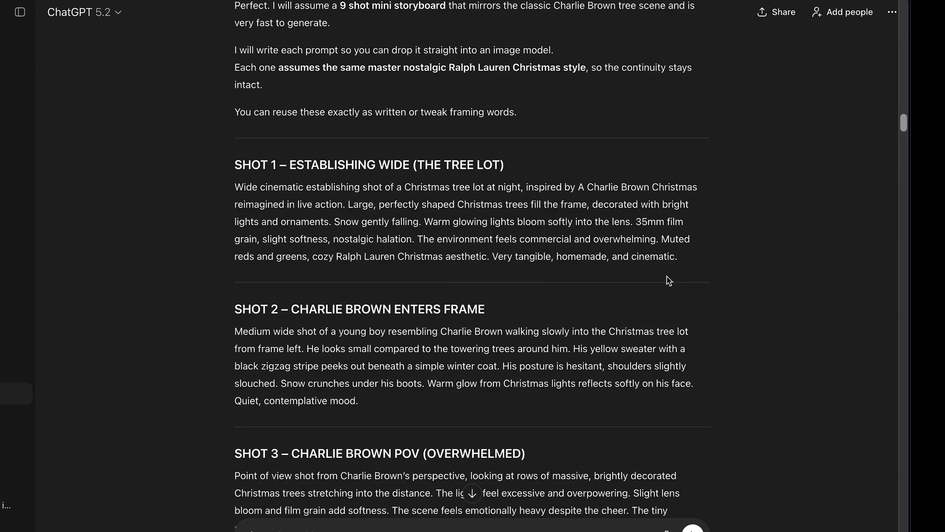
pyautogui.scroll(20, 669, 281)
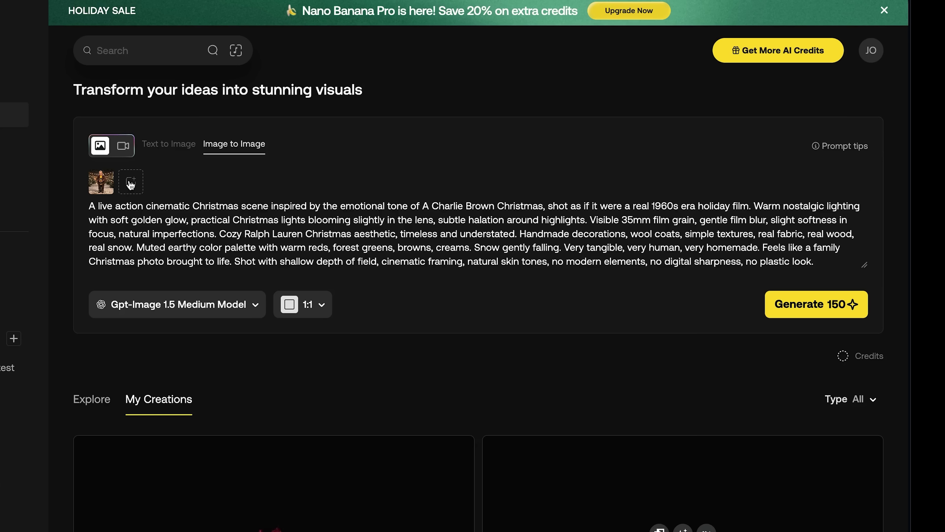
pyautogui.click(127, 182)
# Attach a second reference image and paste a Charlie Brown tree-lot shot prompt on GPT-Image 1.5 Low.
pyautogui.click(211, 214)
pyautogui.hotkey('ctrl', 'a')
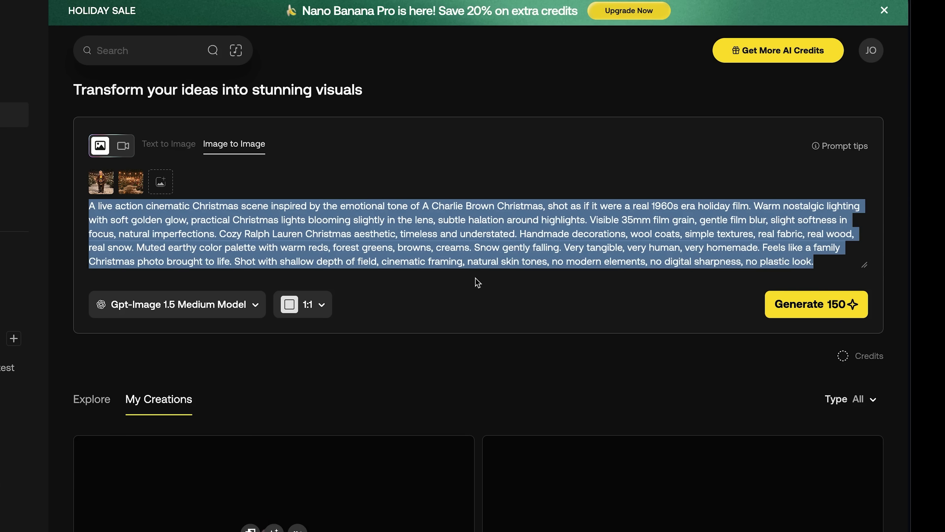
pyautogui.write('Medium wide shot of a young boy resembling Charlie Brown walking slowly into the Christmas tree lot from frame left. He looks small compared to the towering trees around him. His yellow sweater with a black zigzag stripe peeks out beneath a simple winter coat. His posture is hesitant, shoulders slightly slouched. Snow crunches under his boots. Warm glow from Christmas lights reflects softly on his face. Quiet, contemplative mood.')
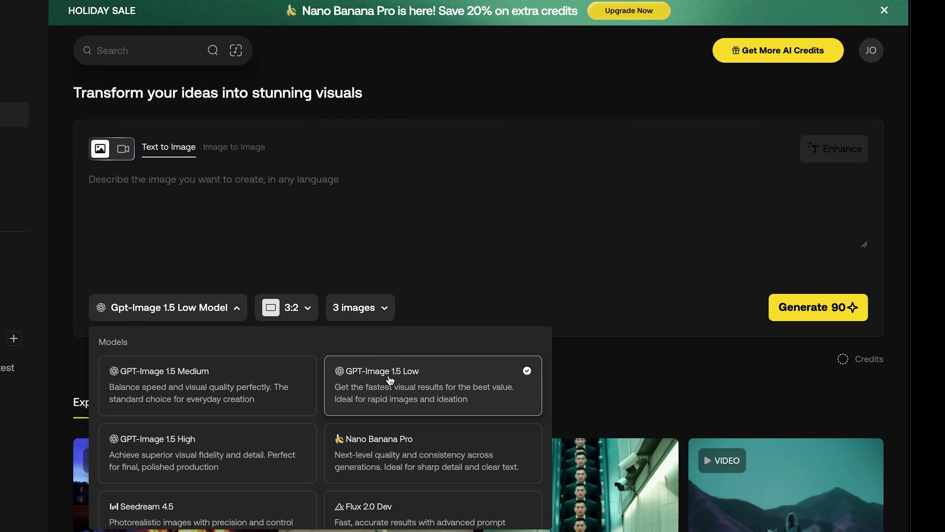
pyautogui.click(500, 276)
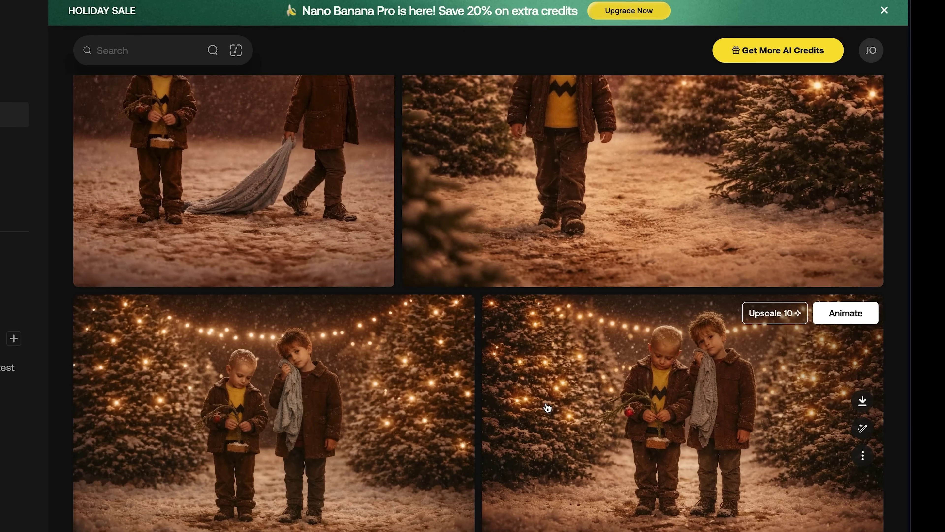
pyautogui.scroll(10, 547, 406)
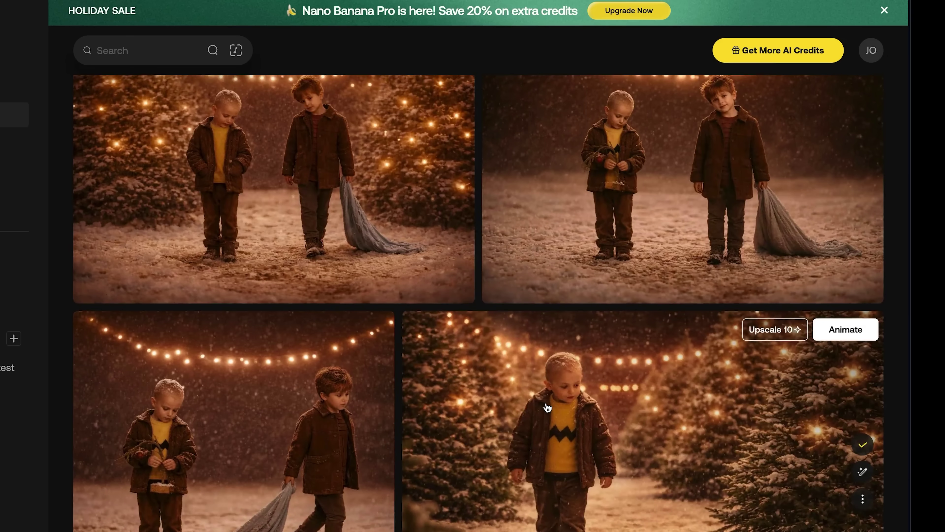
pyautogui.scroll(2, 548, 407)
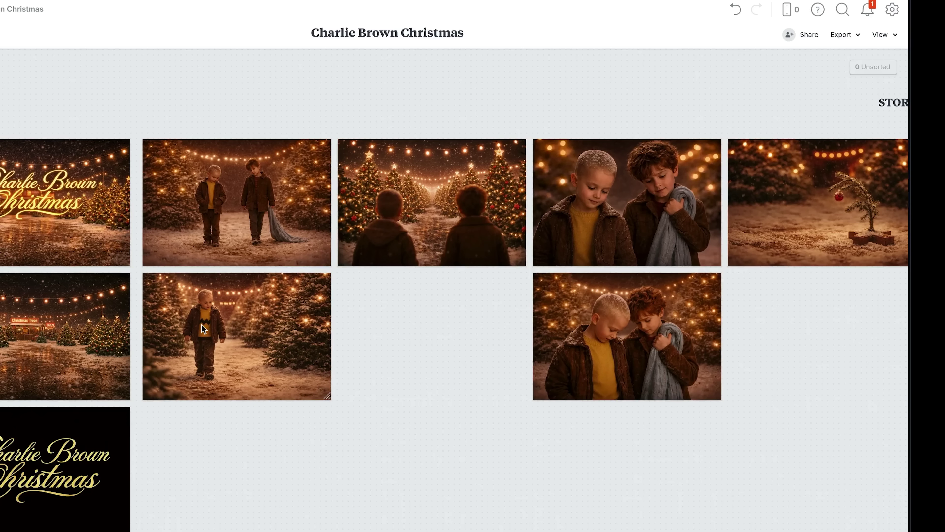
pyautogui.scroll(2, 201, 326)
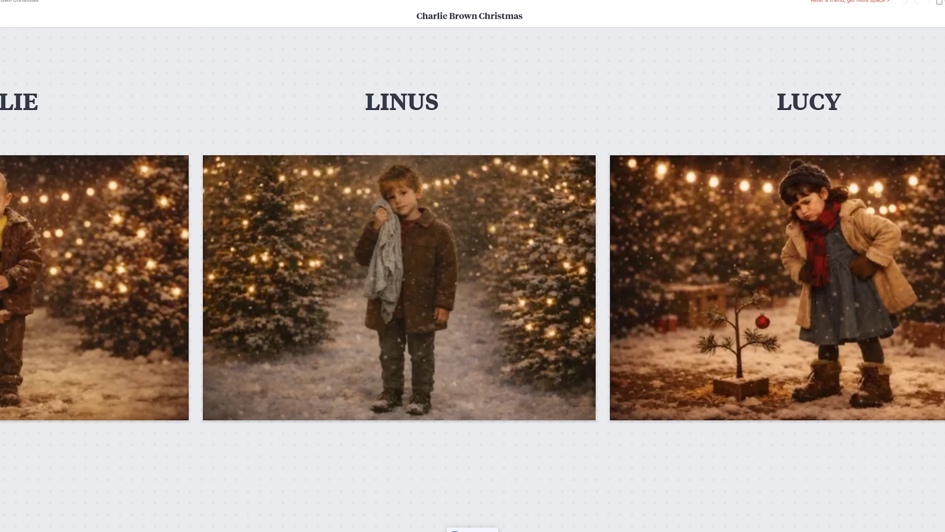
pyautogui.hscroll(-15, 212, 525)
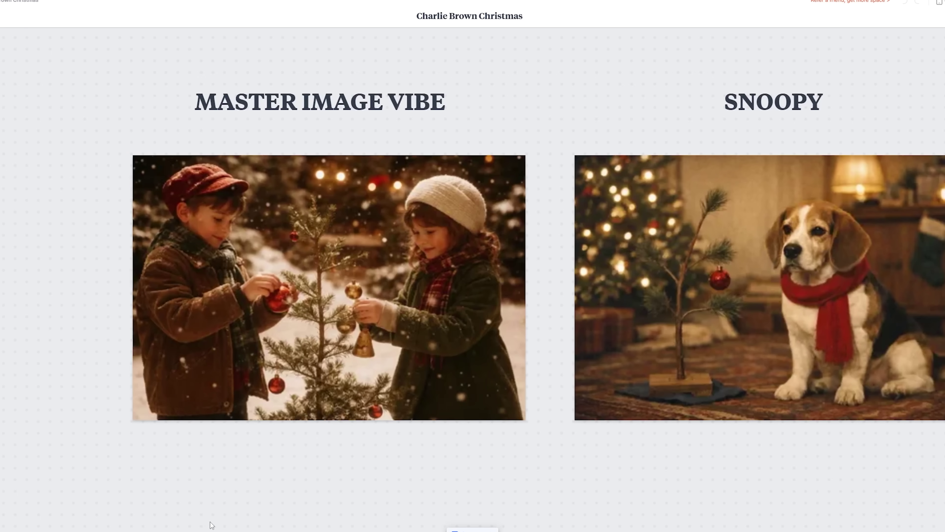
pyautogui.hscroll(-2, 200, 522)
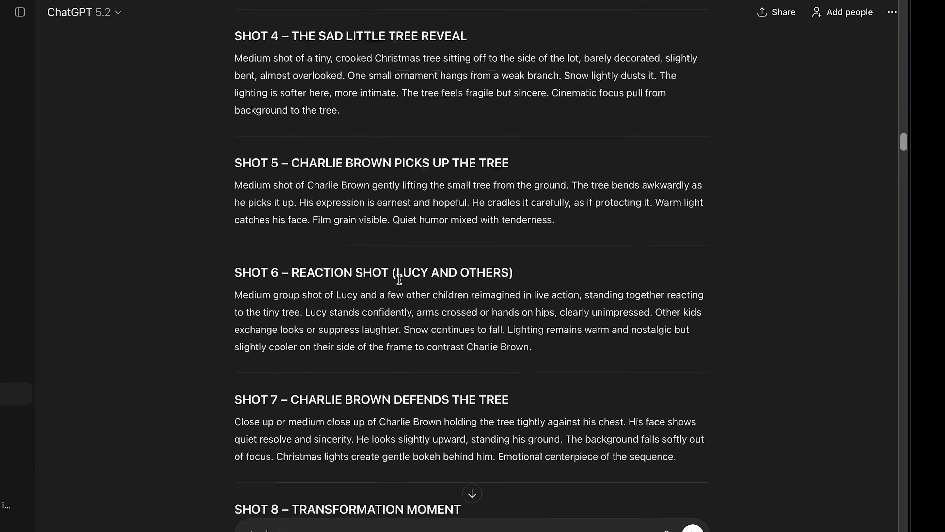
pyautogui.scroll(-5, 400, 280)
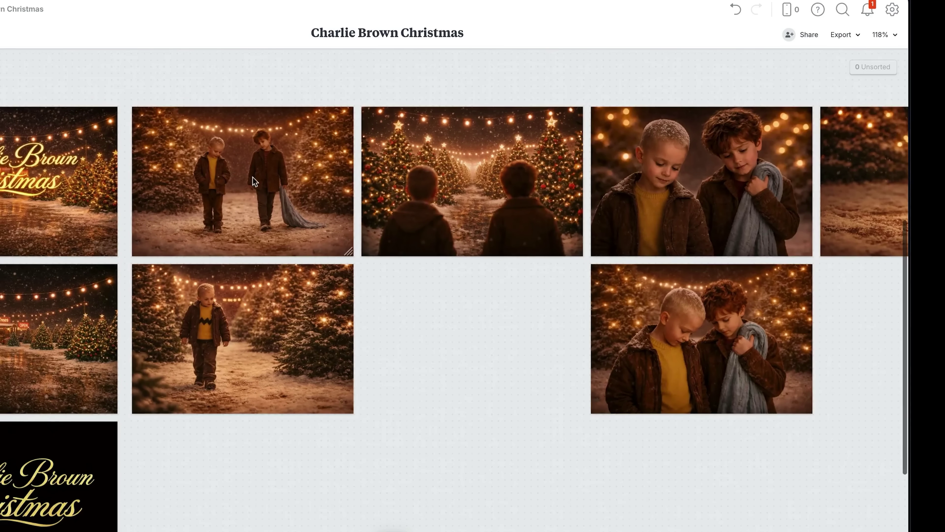
pyautogui.scroll(-6, 237, 186)
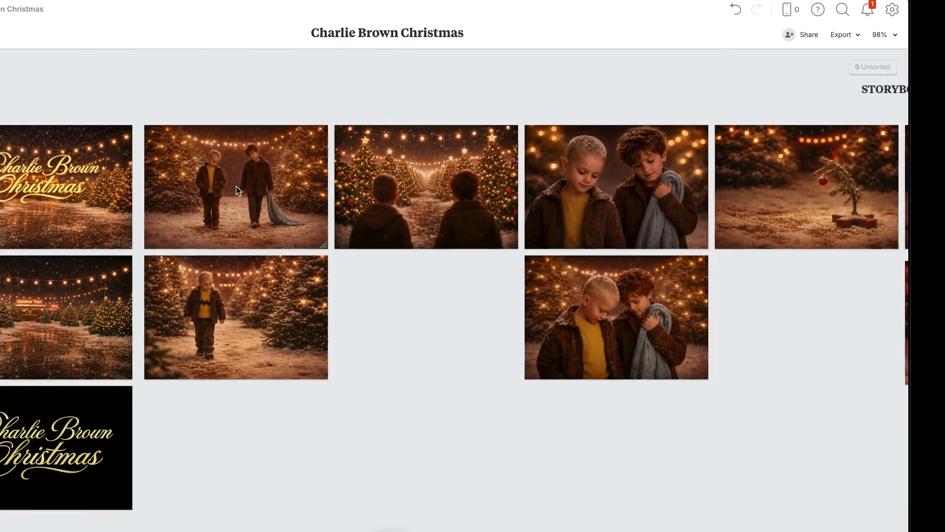
pyautogui.scroll(-2, 261, 217)
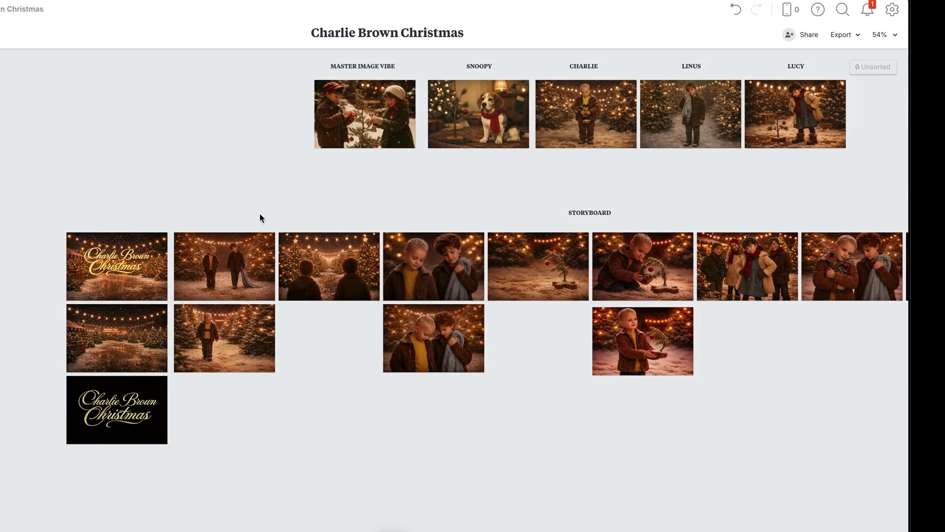
pyautogui.hscroll(3, 196, 254)
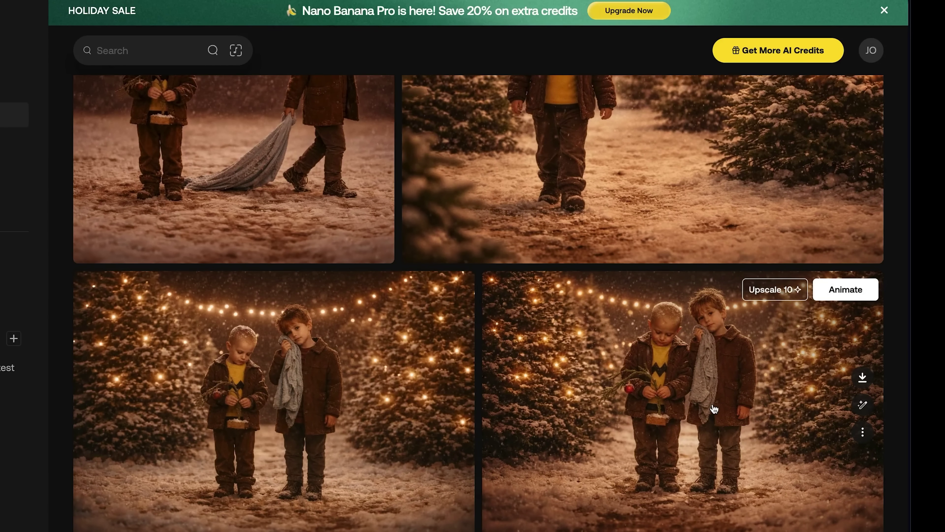
# Open the two-boys image of Charlie Brown and Linus and view it full-screen.
pyautogui.click(714, 409)
pyautogui.click(369, 380)
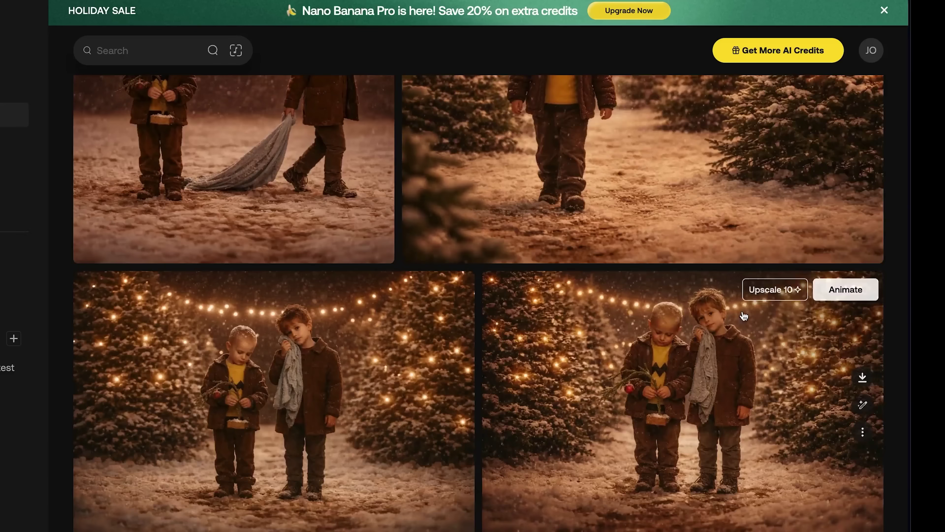
pyautogui.scroll(10, 744, 316)
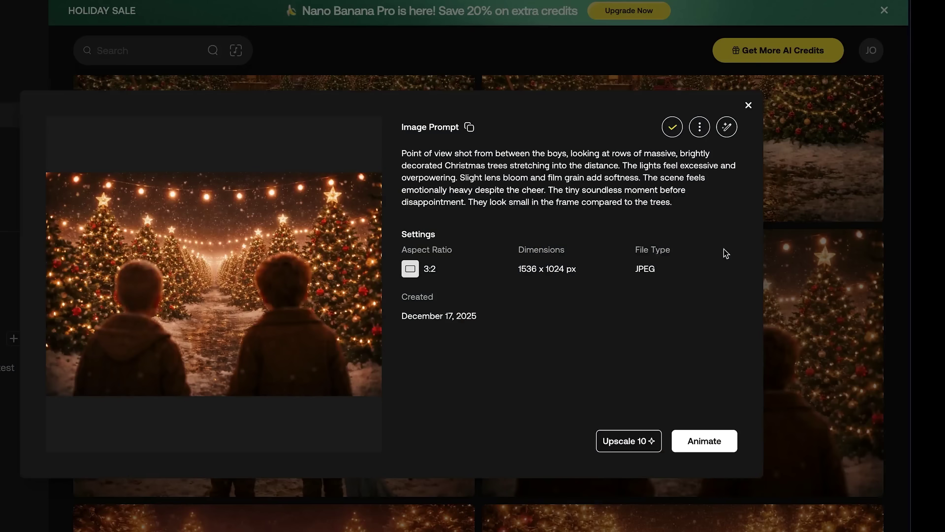
pyautogui.press('Escape')
# Scroll down the gallery and open the Christmas tree lot image's details.
pyautogui.scroll(-8, 688, 296)
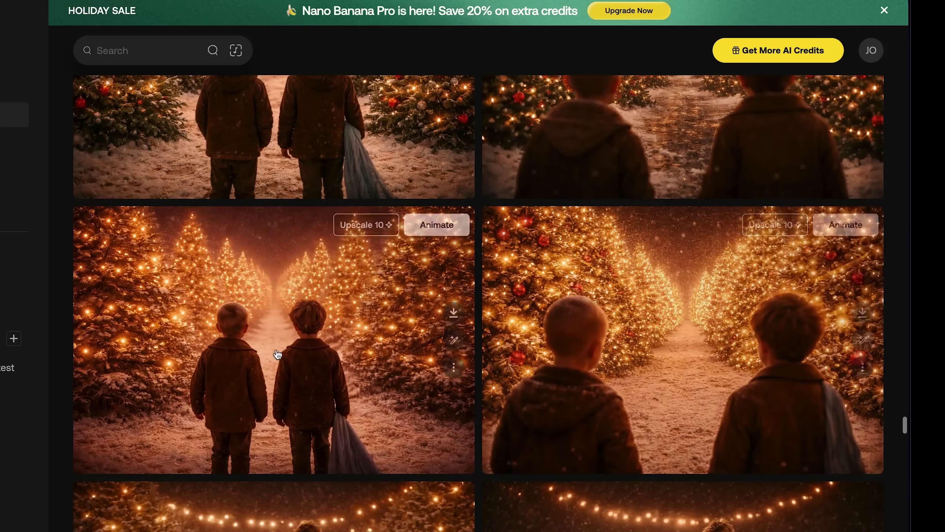
pyautogui.scroll(-10, 312, 386)
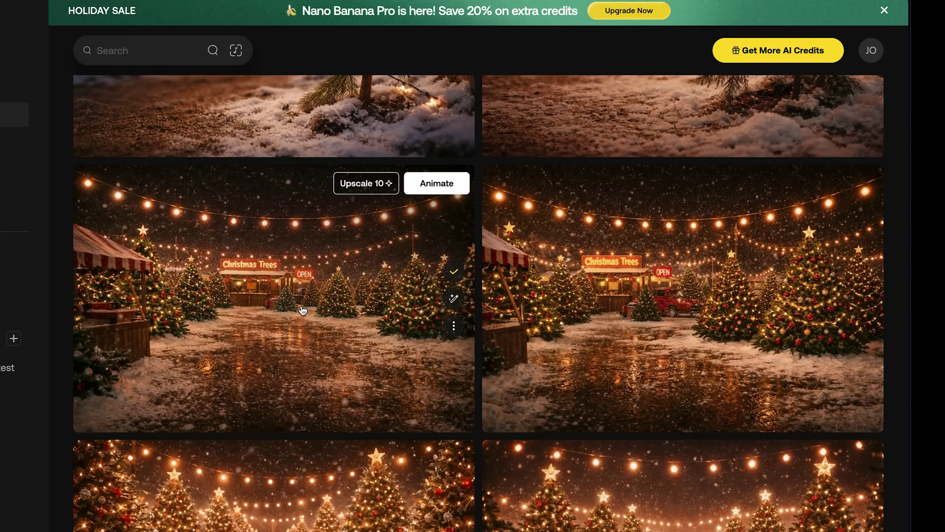
pyautogui.click(303, 310)
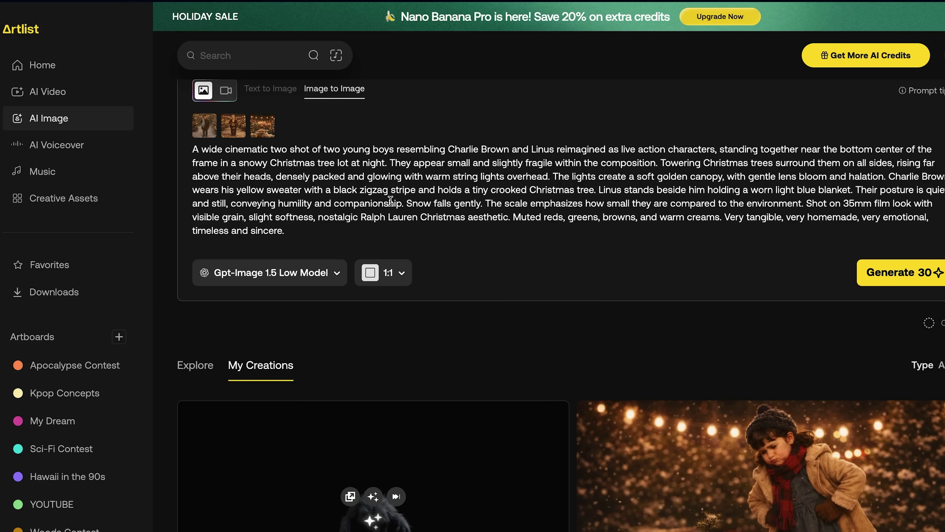
# Insert 'wide' after 'extreme' so the prompt reads 'An extreme wide cinematic two shot'.
pyautogui.scroll(-5, 391, 201)
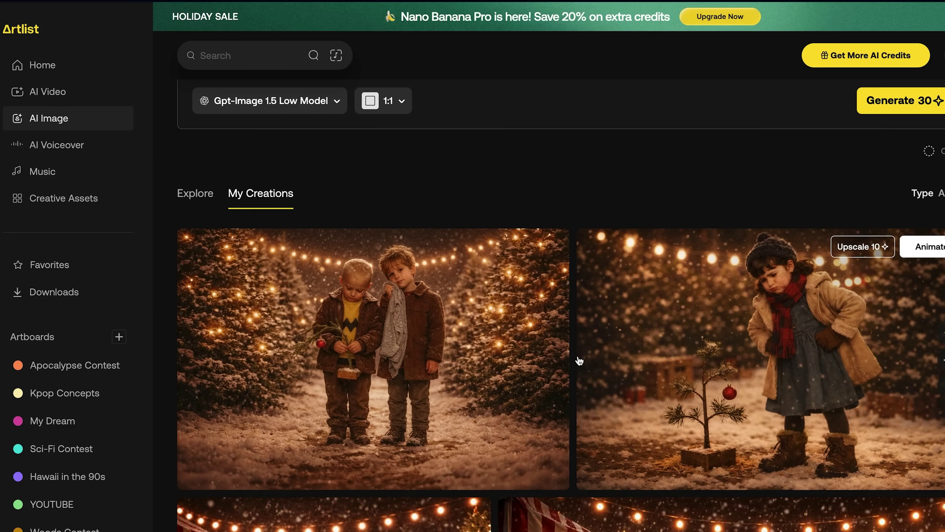
pyautogui.scroll(7, 580, 361)
pyautogui.write('wide')
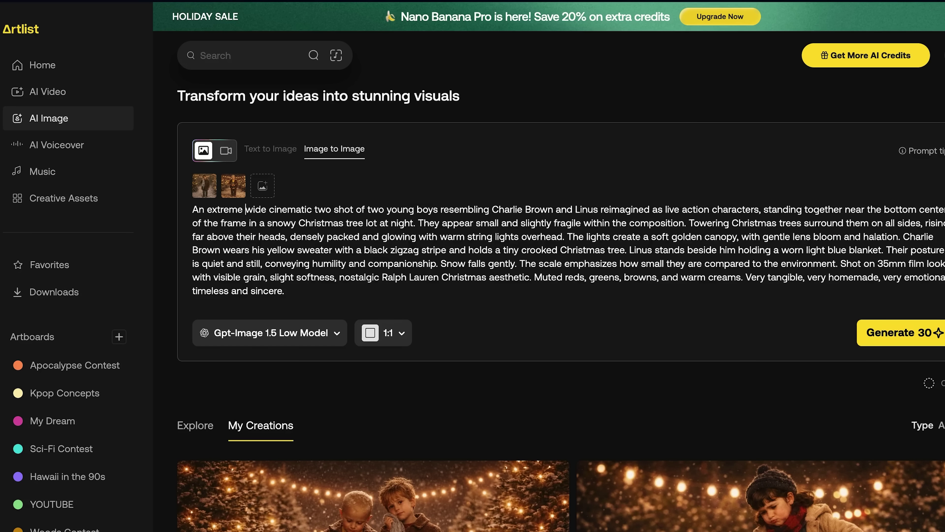
pyautogui.scroll(-8, 620, 312)
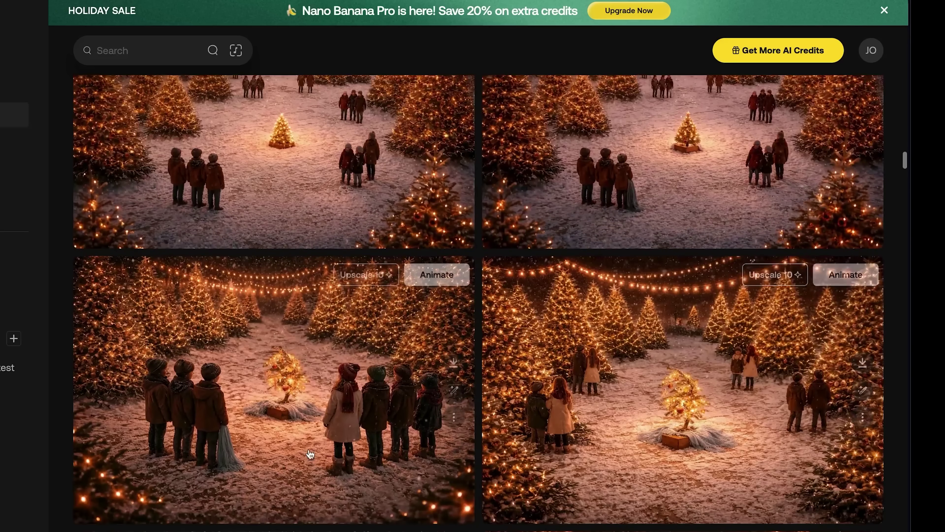
pyautogui.scroll(-3, 644, 407)
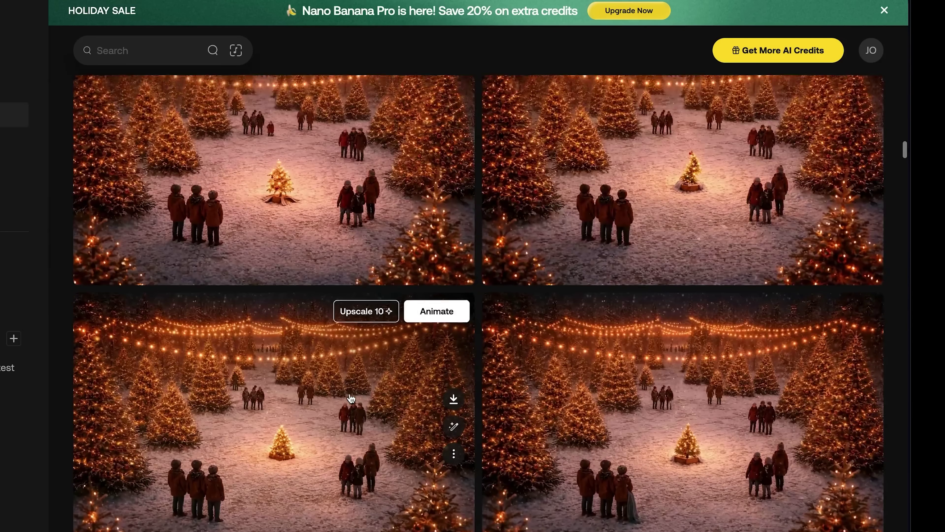
pyautogui.scroll(3, 348, 395)
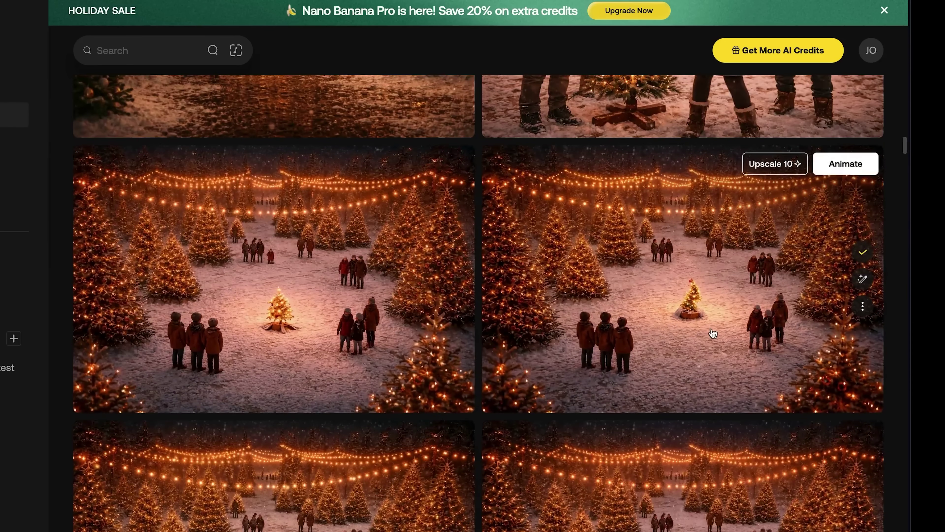
# Scroll the gallery to find the image of the two boys in red and yellow coats.
pyautogui.scroll(-2, 622, 369)
pyautogui.scroll(3, 422, 375)
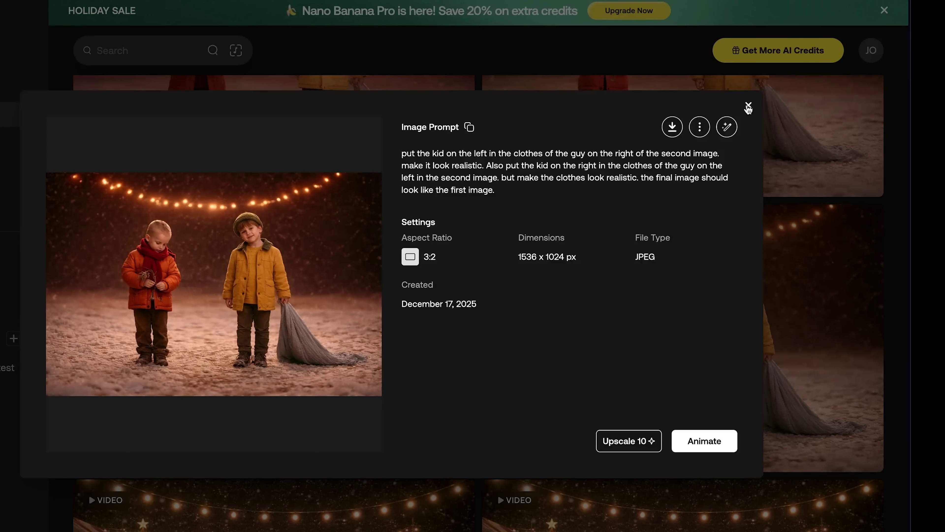
# Close the red-and-yellow-coats image details and scroll back through My Creations.
pyautogui.click(749, 108)
pyautogui.scroll(2, 600, 336)
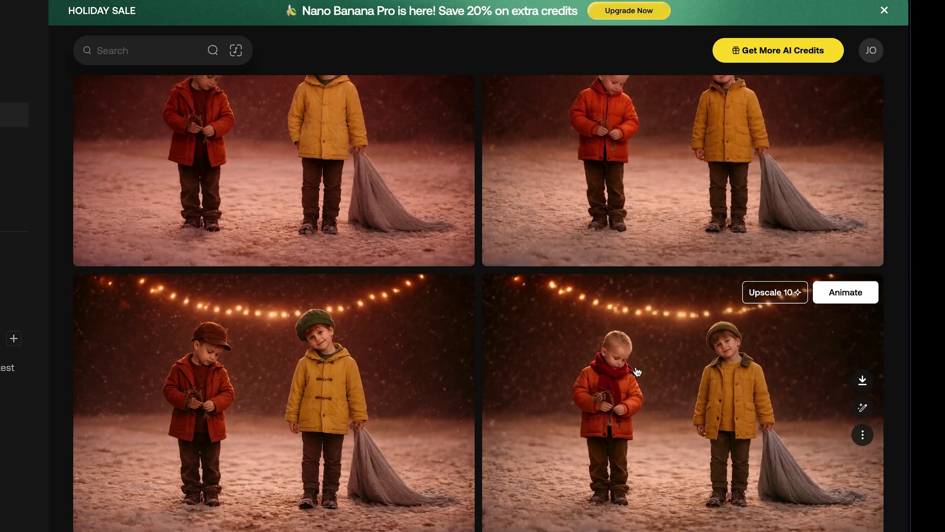
pyautogui.scroll(3, 227, 388)
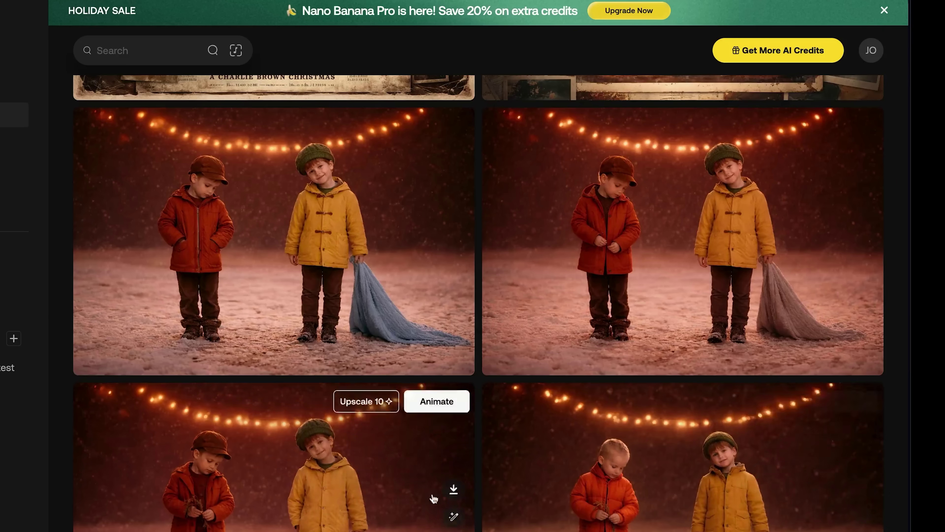
pyautogui.scroll(2, 593, 454)
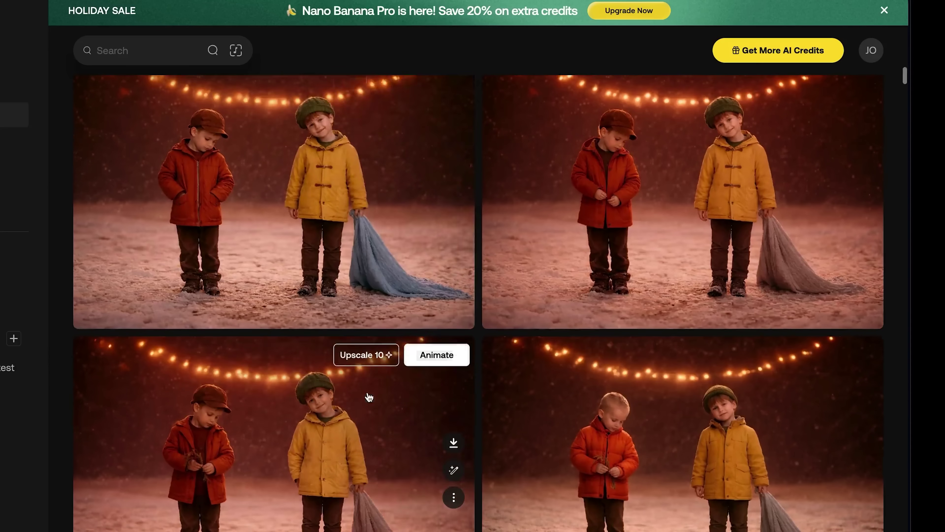
pyautogui.scroll(2, 383, 265)
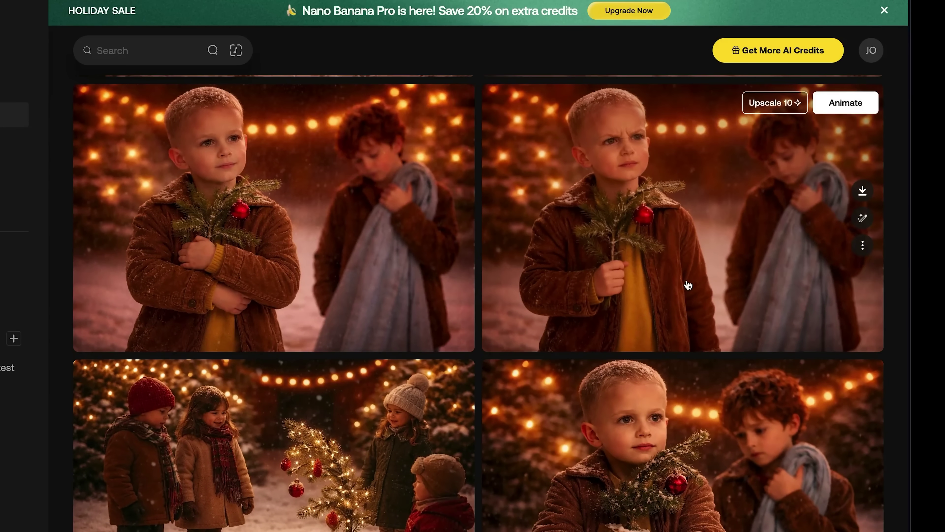
pyautogui.scroll(-3, 373, 298)
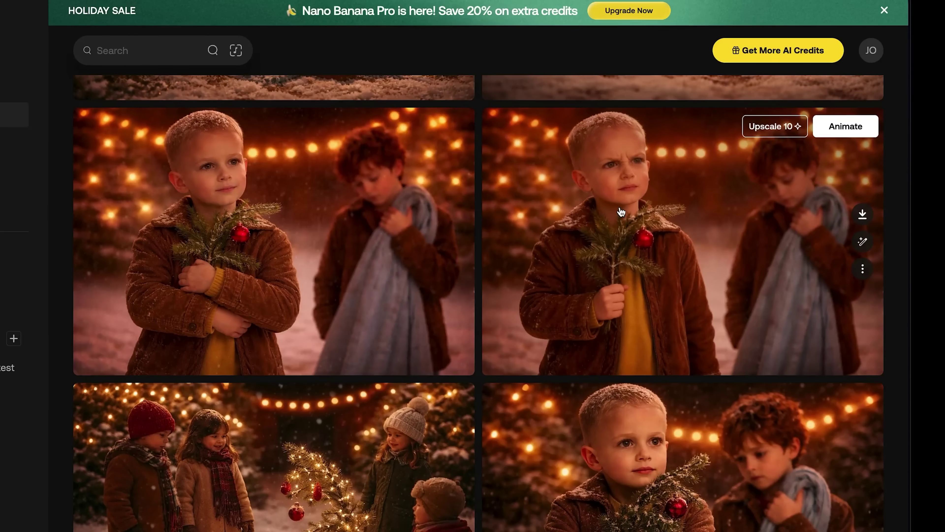
# View the image of the boy holding the branch full-screen, then exit full-screen.
pyautogui.click(621, 212)
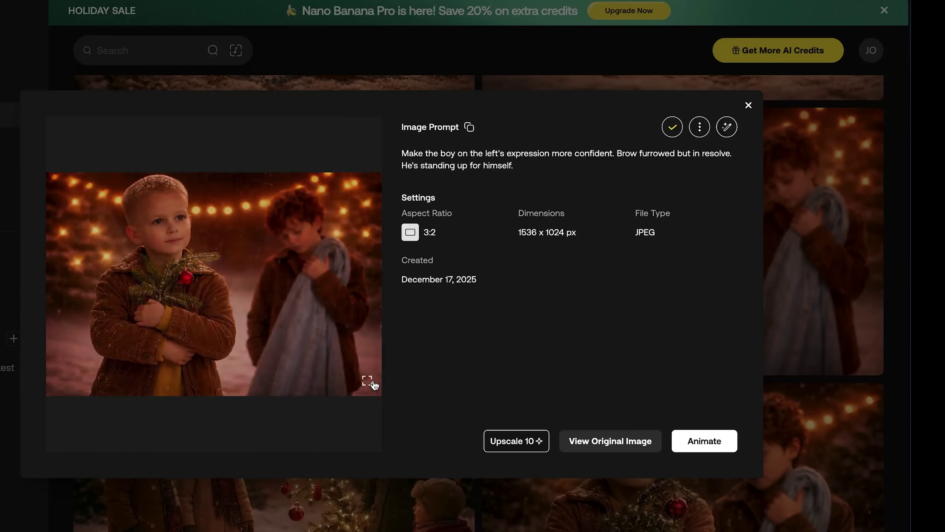
pyautogui.click(371, 382)
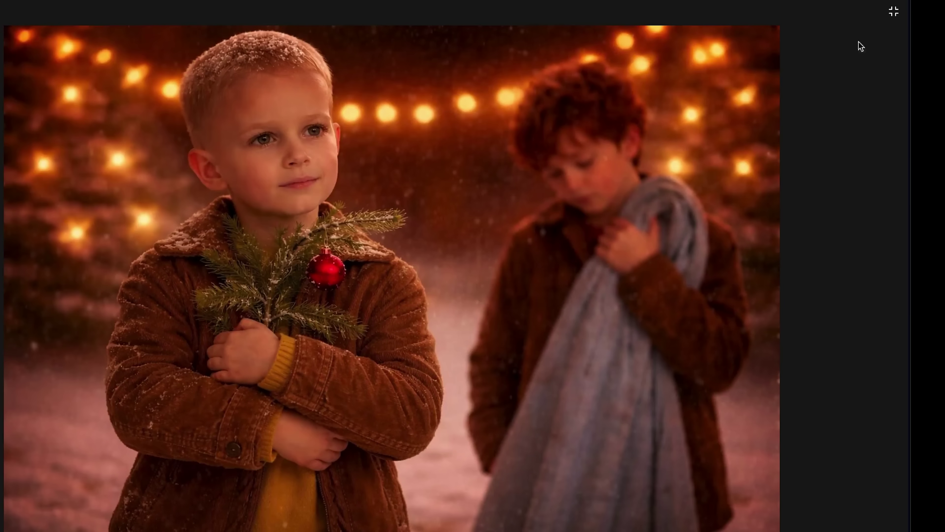
pyautogui.click(897, 15)
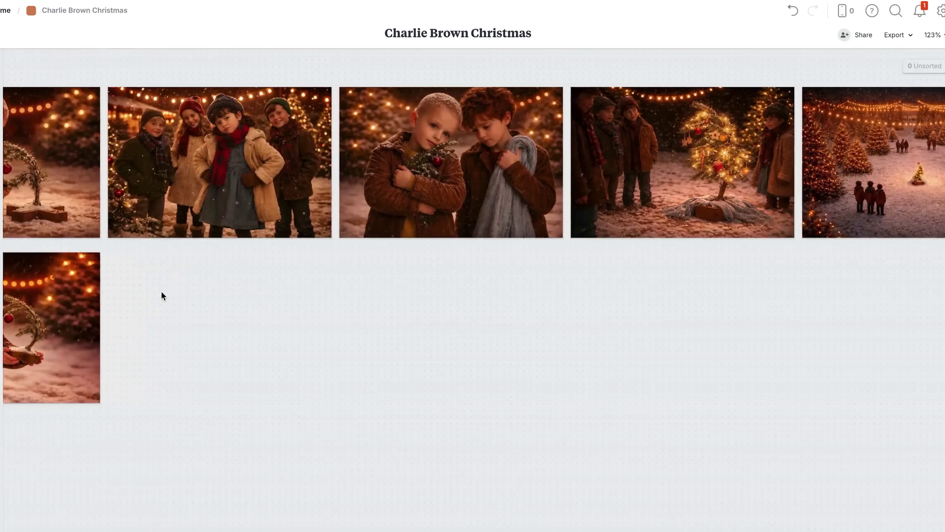
# Choose the Landscape (3:2) aspect ratio and generate the gold title-on-black image.
pyautogui.hscroll(10, 162, 291)
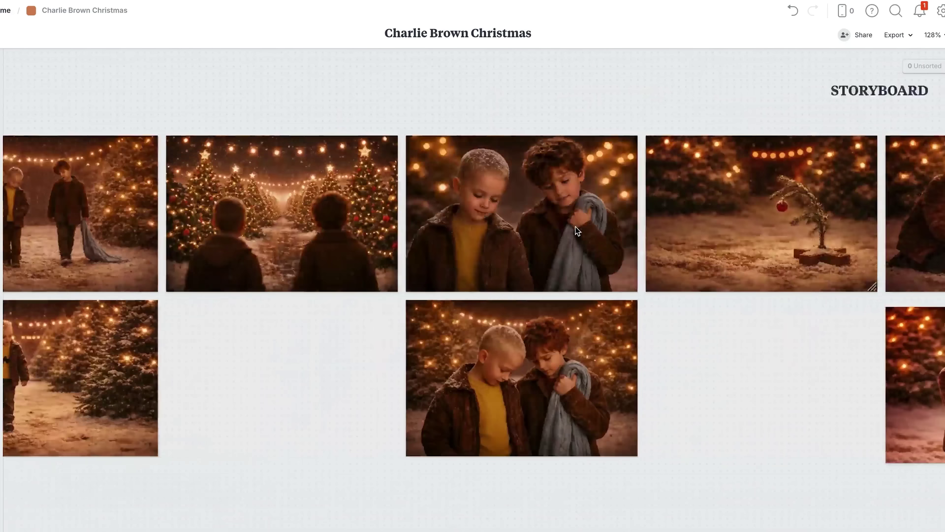
pyautogui.hscroll(-10, 577, 231)
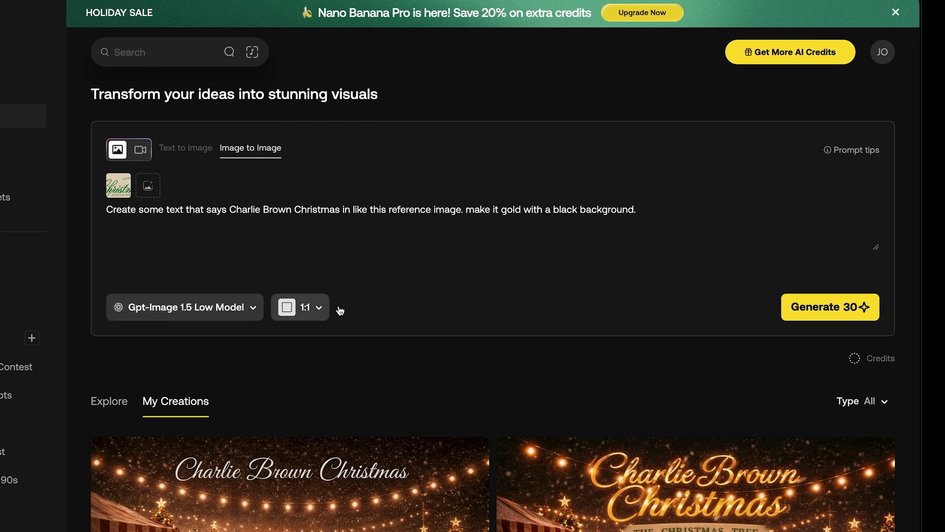
pyautogui.click(311, 312)
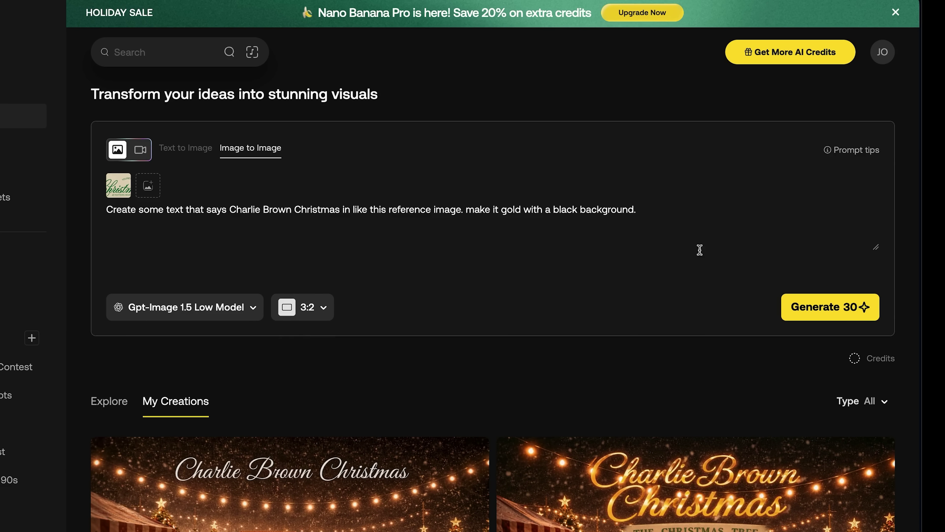
pyautogui.click(830, 306)
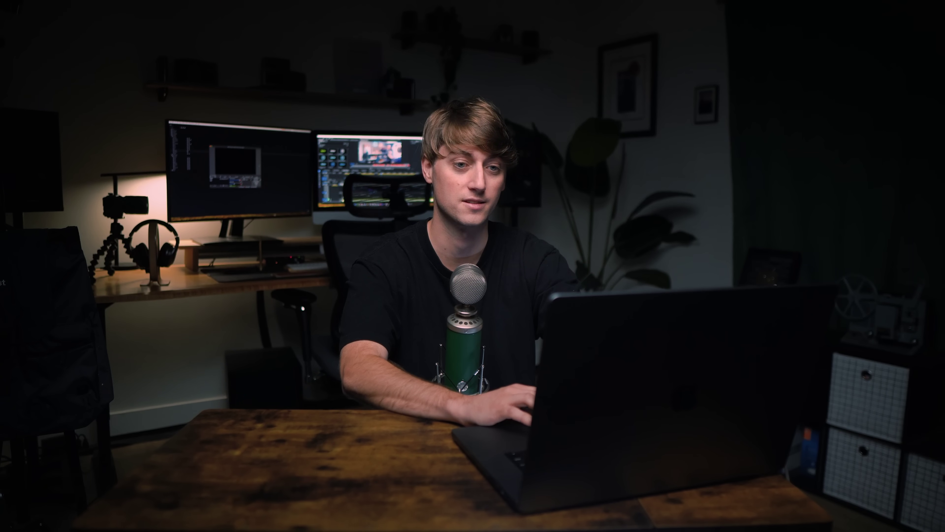